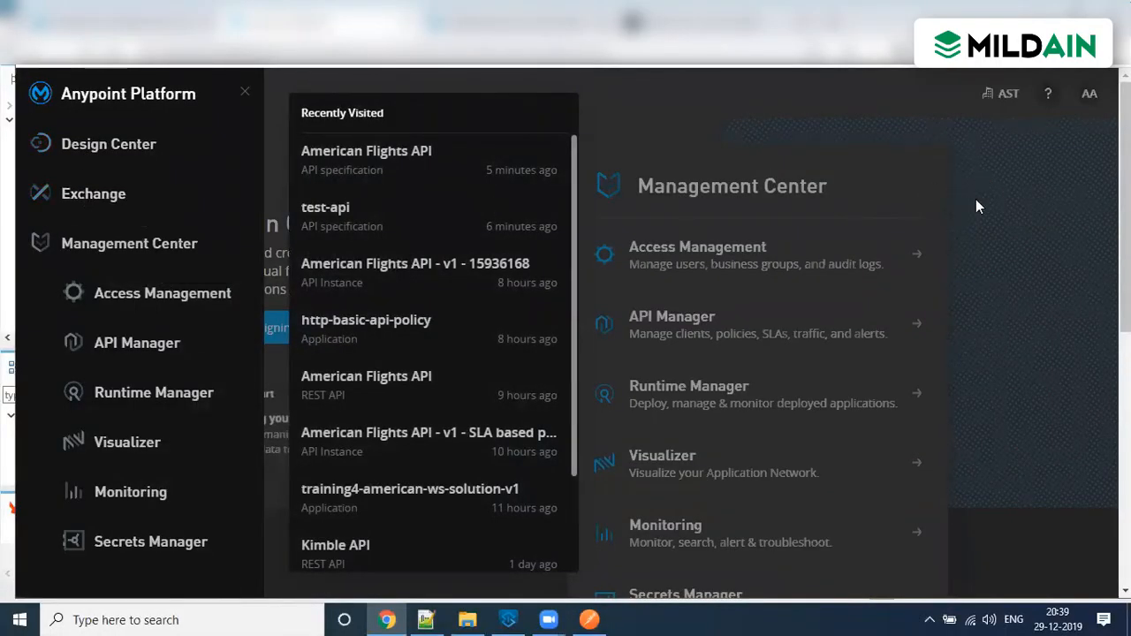
Step: Open API Manager and expand version v1 of the American Flights API to show its instances
{"action": "left_click", "coordinate": [761, 125]}
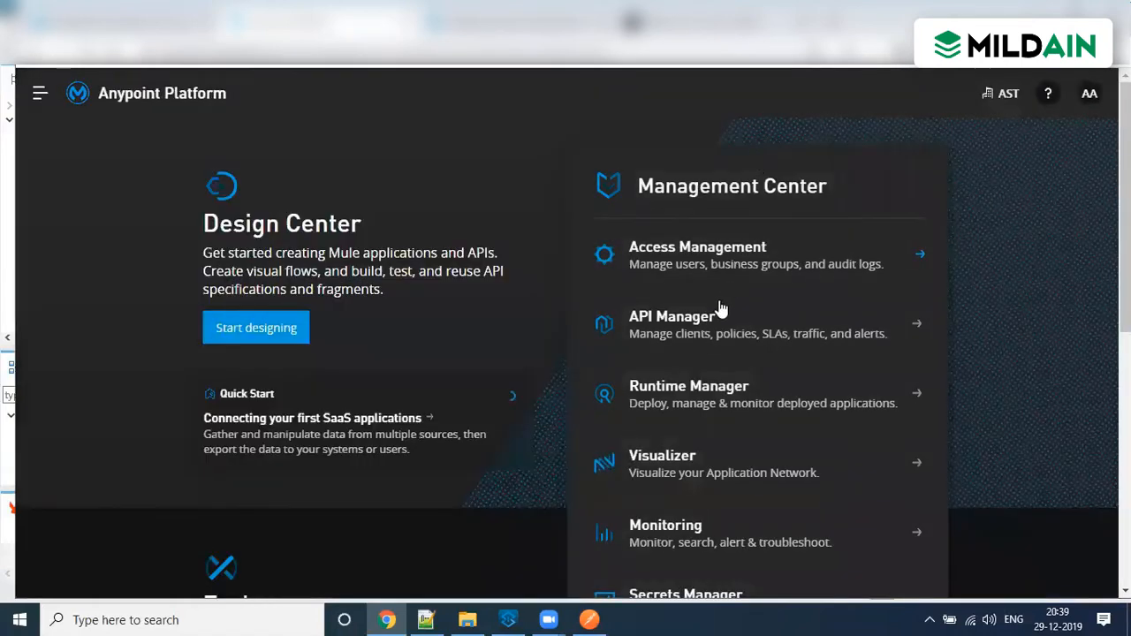
{"action": "left_click", "coordinate": [679, 329]}
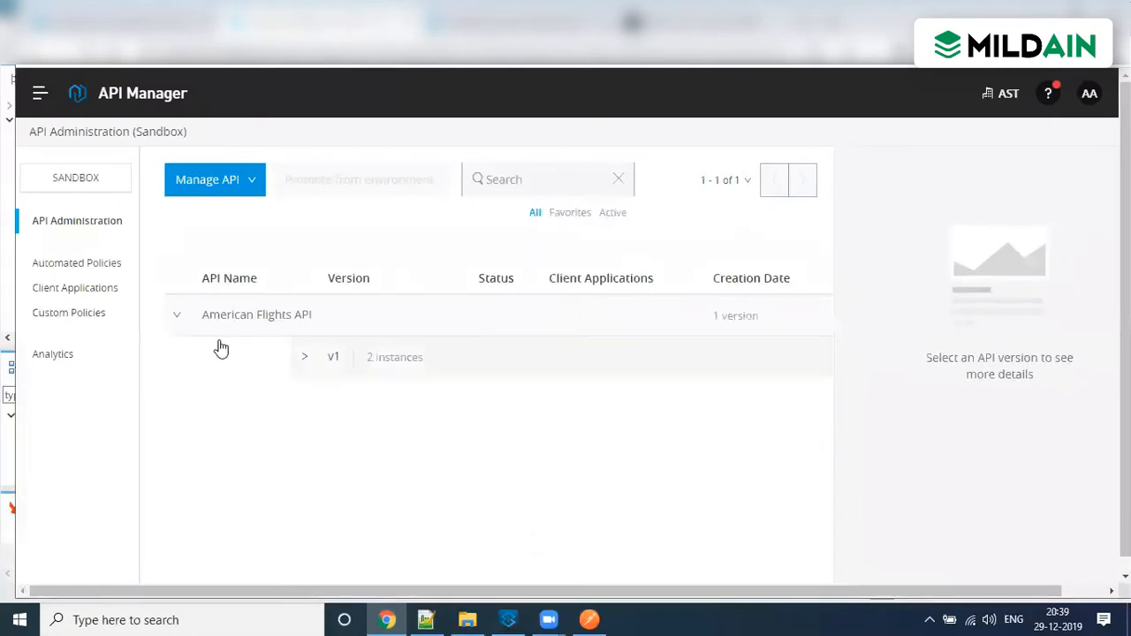
{"action": "left_click", "coordinate": [304, 357]}
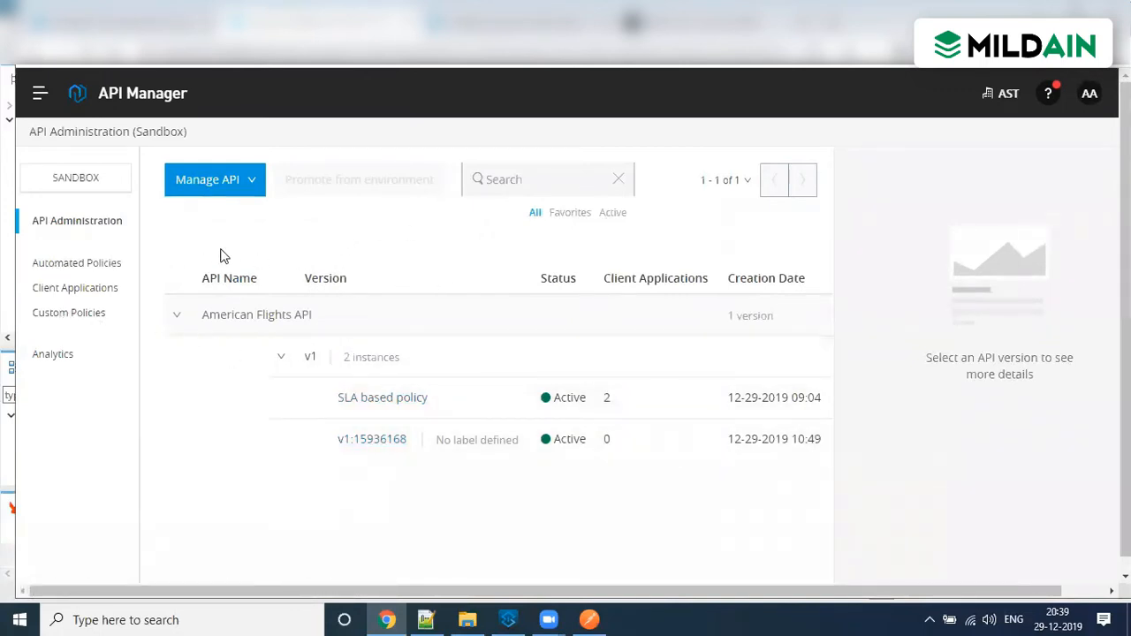
Step: Start creating a new API asset named test-first-api with the asset type REST API - RAML
{"action": "left_click", "coordinate": [243, 182]}
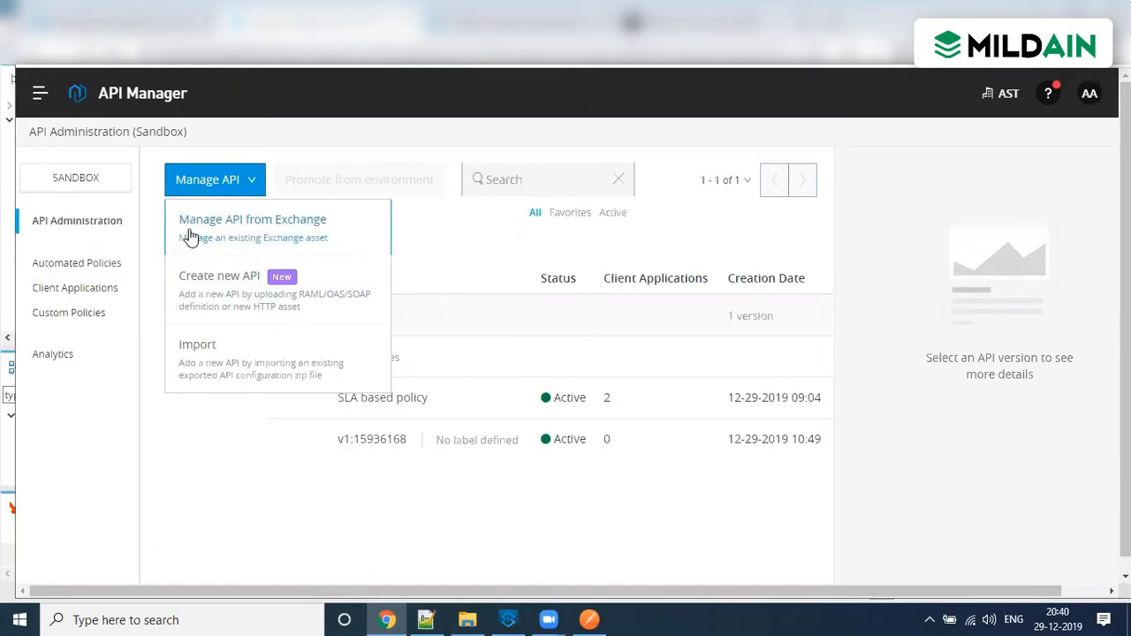
{"action": "left_click", "coordinate": [277, 281]}
{"action": "left_click", "coordinate": [313, 221]}
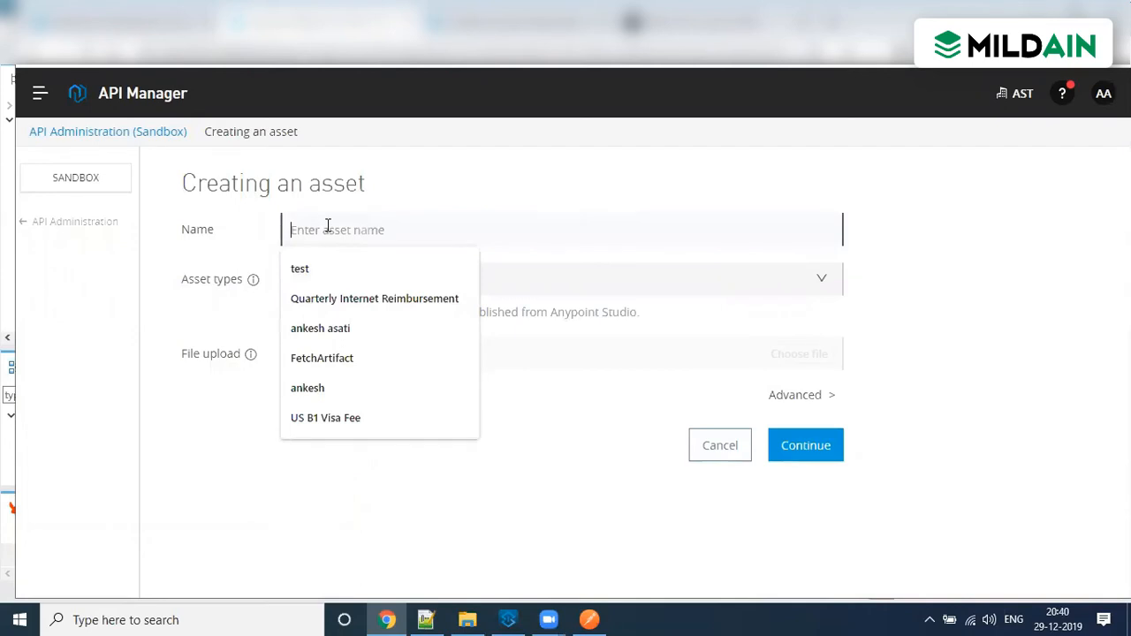
{"action": "type", "text": "test-first-api"}
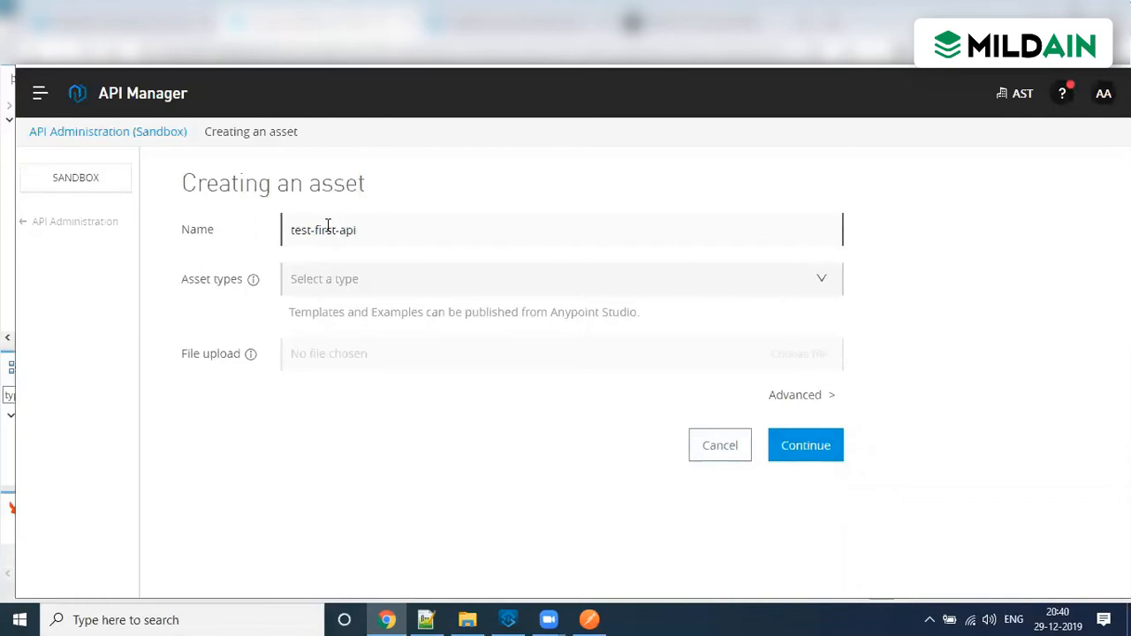
{"action": "left_click", "coordinate": [499, 276]}
{"action": "left_click", "coordinate": [343, 313]}
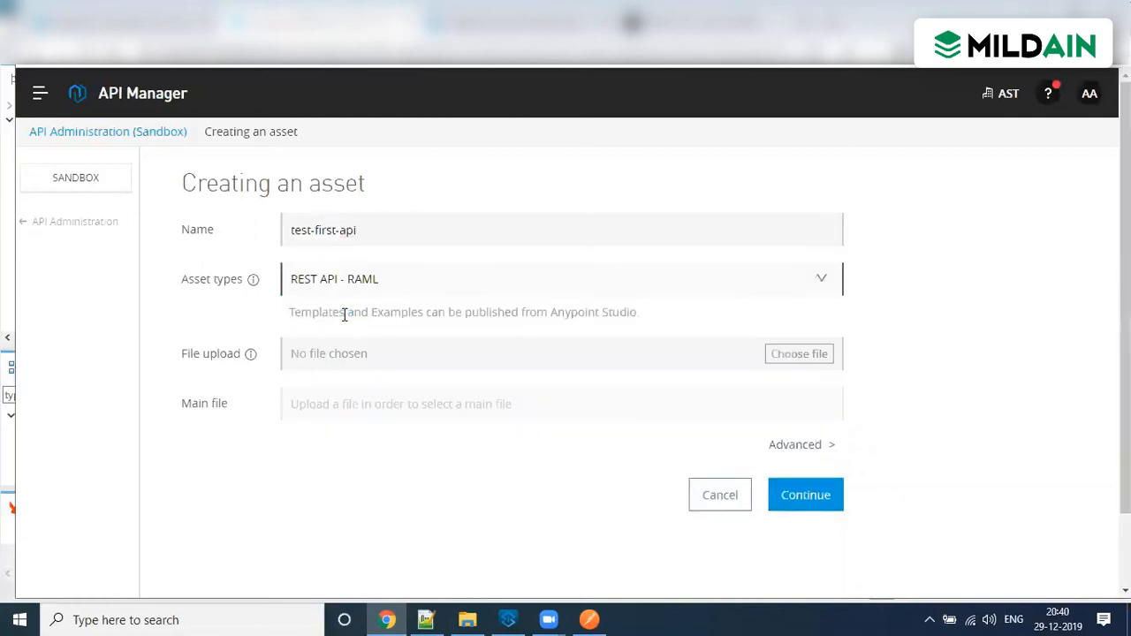
{"action": "left_click", "coordinate": [393, 285]}
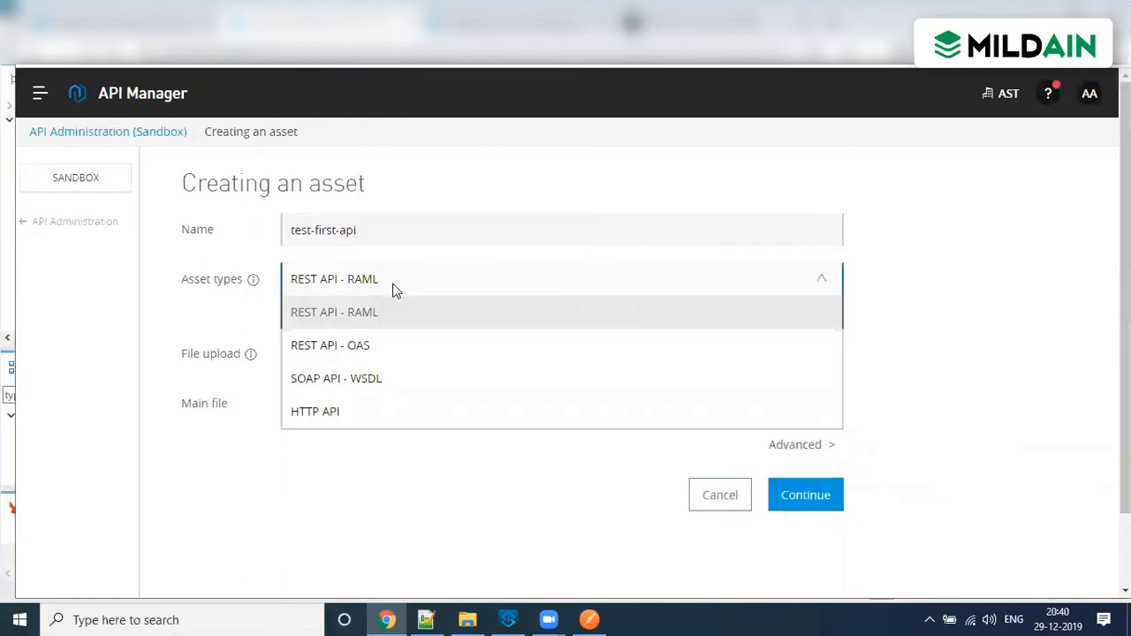
{"action": "left_click", "coordinate": [245, 338]}
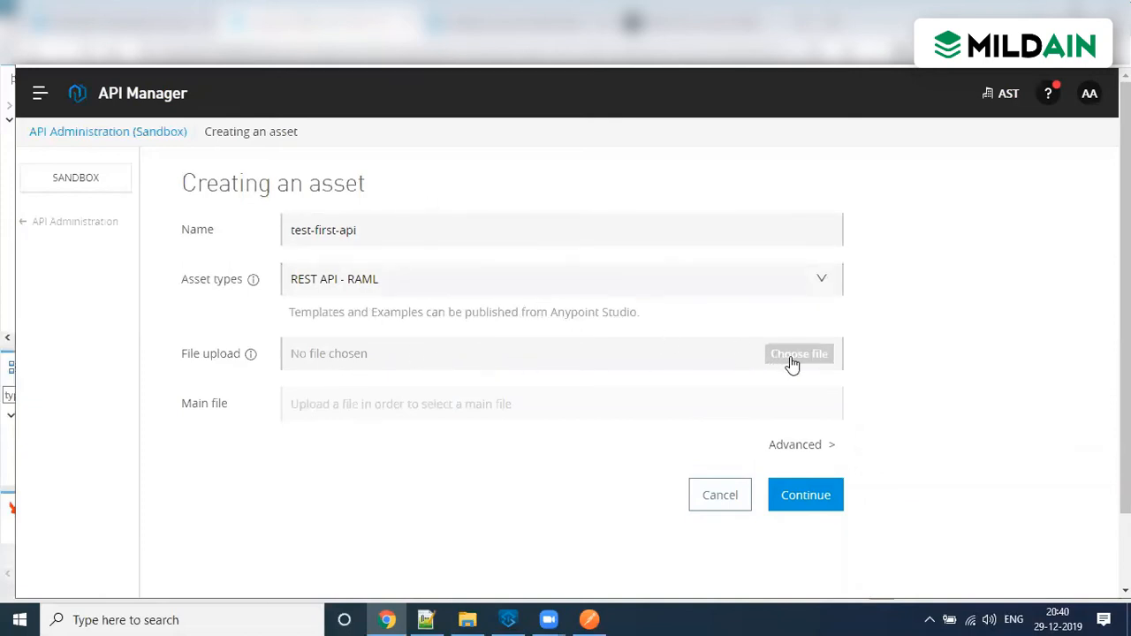
Step: Browse the Downloads folder for an API definition file to upload, and cancel the asset creation
{"action": "left_click", "coordinate": [806, 495]}
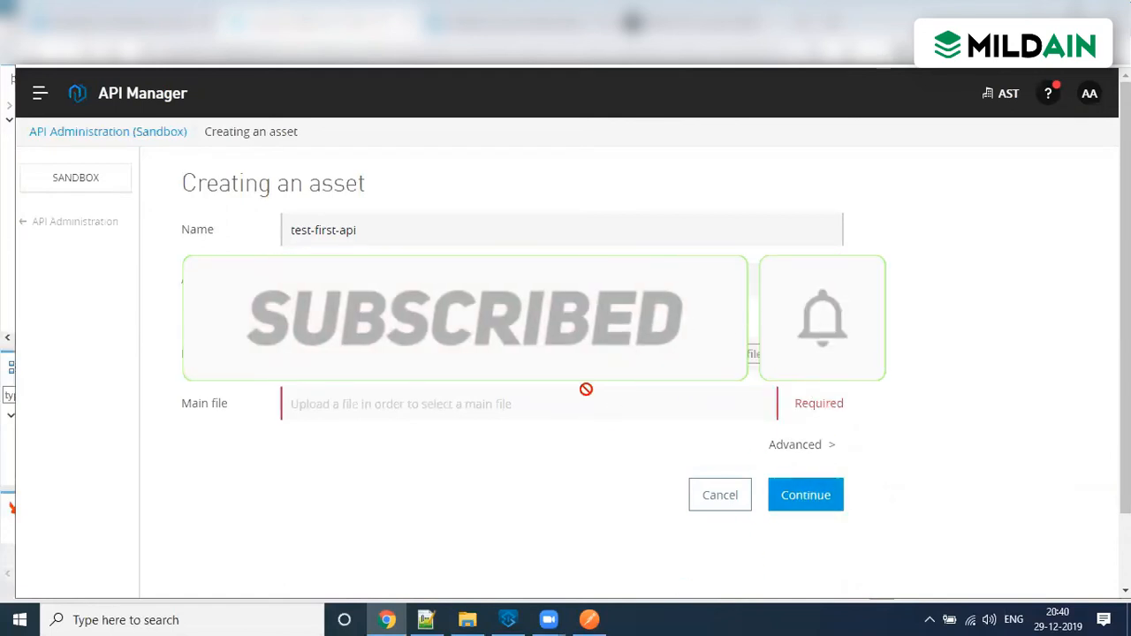
{"action": "left_click", "coordinate": [715, 357]}
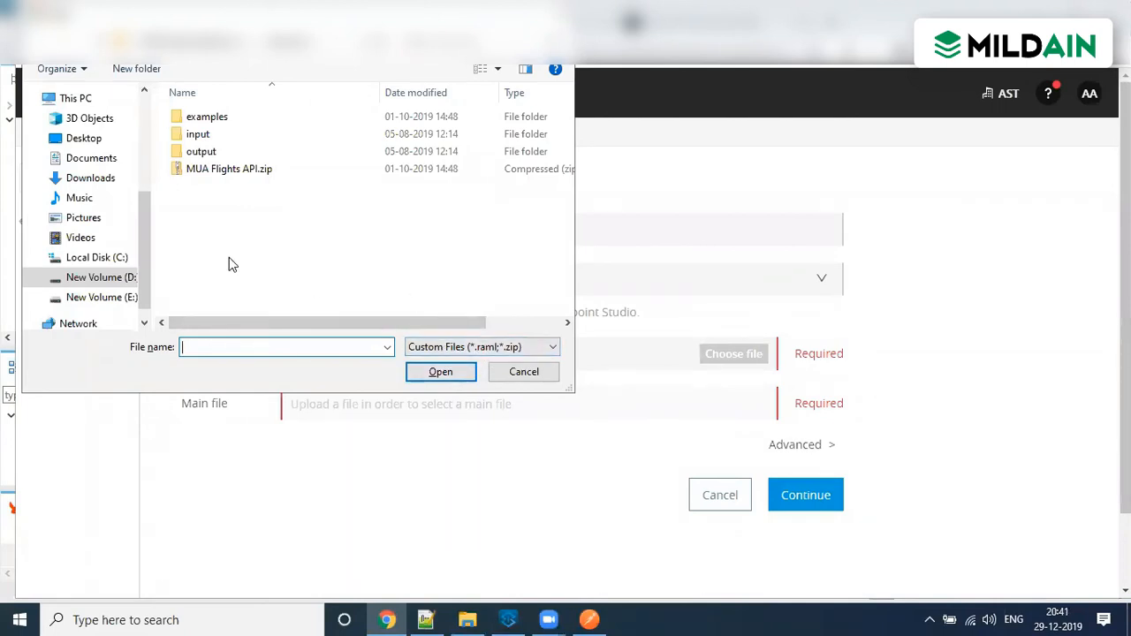
{"action": "scroll", "coordinate": [119, 222], "scroll_direction": "up", "scroll_amount": 3}
{"action": "scroll", "coordinate": [121, 218], "scroll_direction": "up", "scroll_amount": 2}
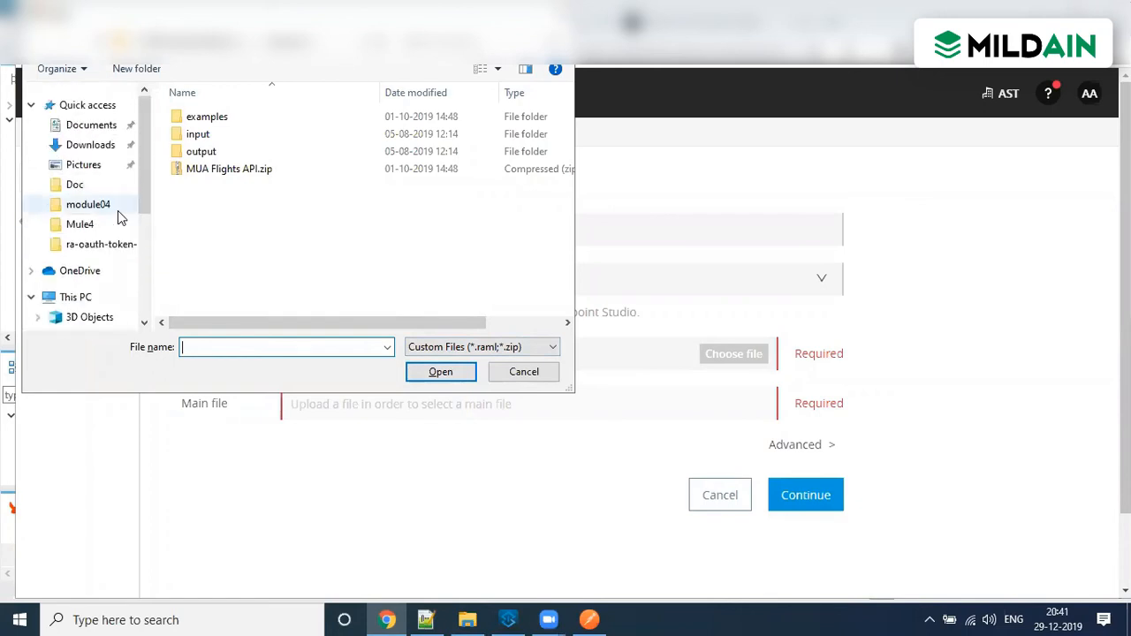
{"action": "left_click", "coordinate": [92, 145]}
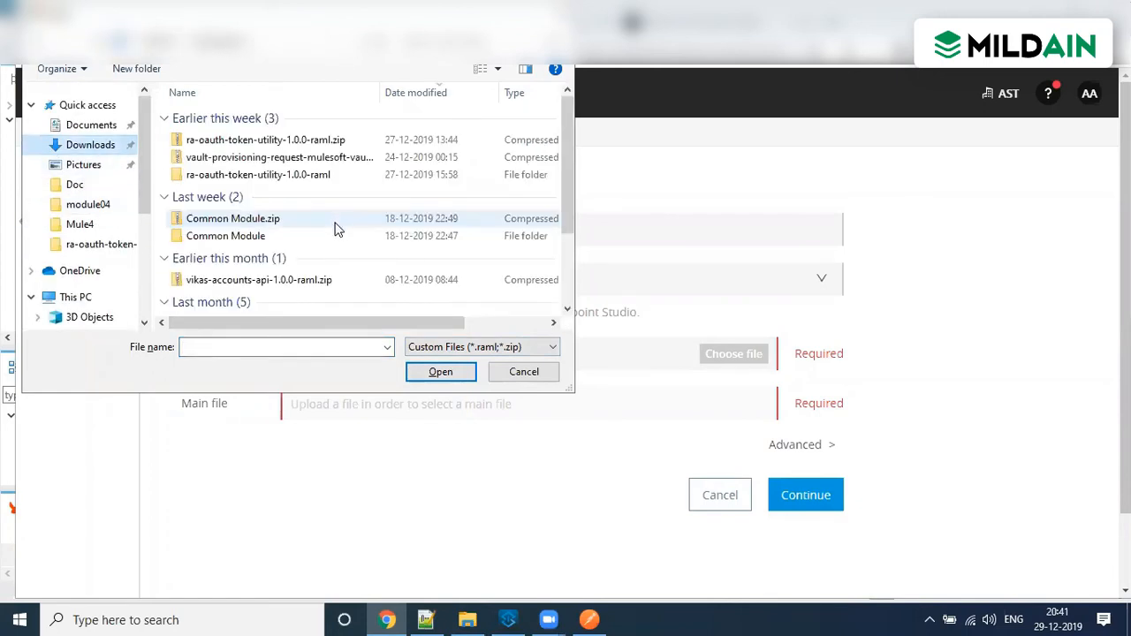
{"action": "scroll", "coordinate": [331, 238], "scroll_direction": "down", "scroll_amount": 2}
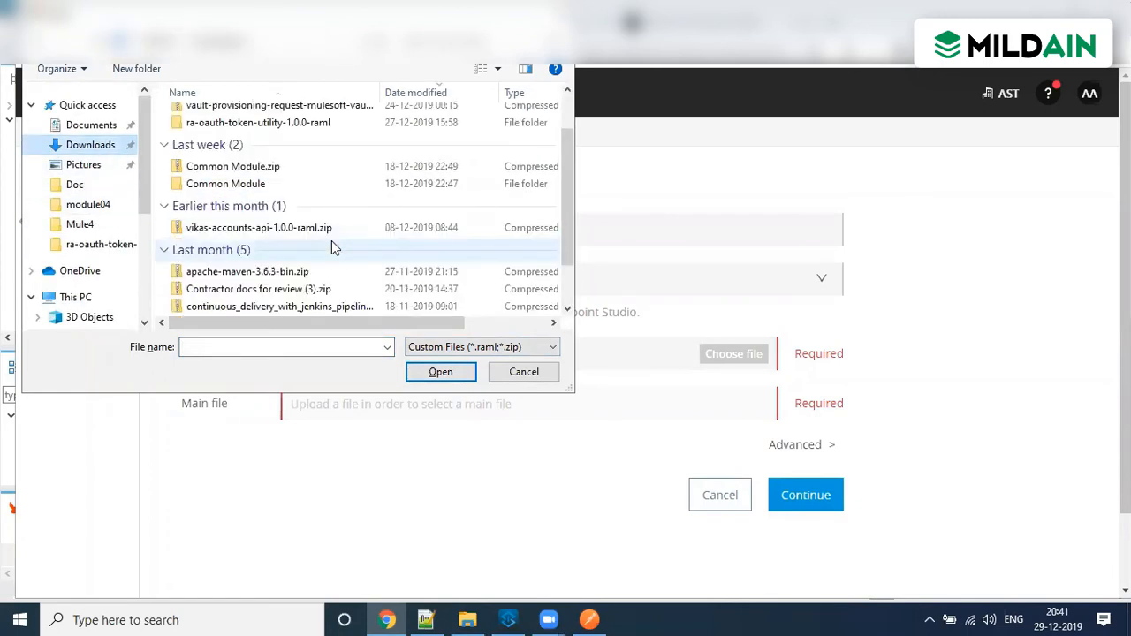
{"action": "left_click", "coordinate": [556, 375]}
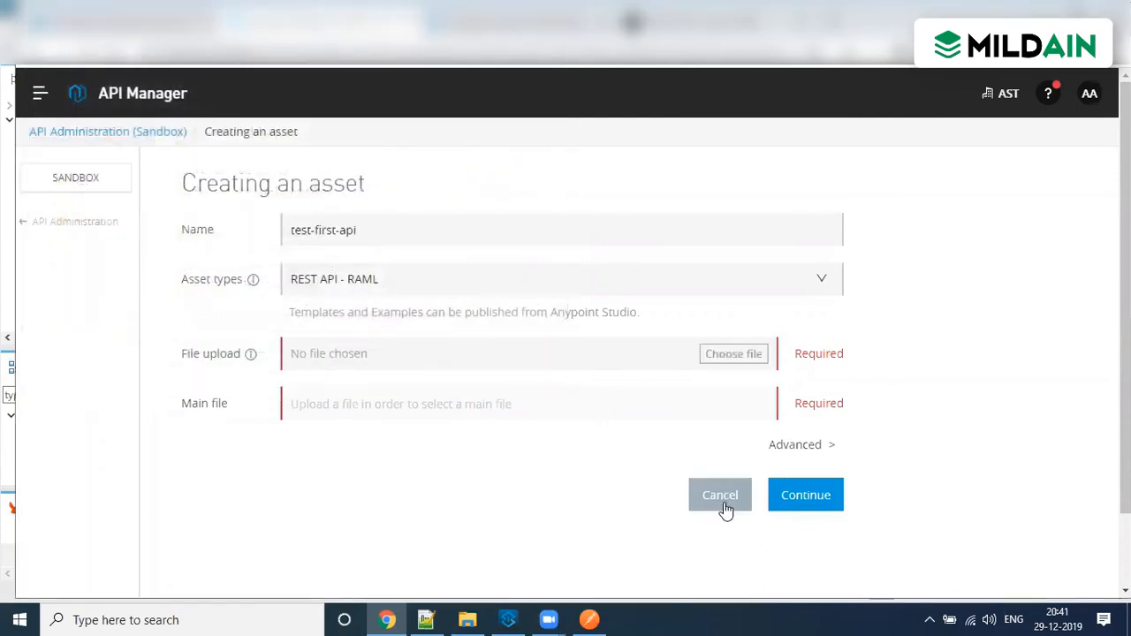
{"action": "left_click", "coordinate": [720, 497]}
Step: Begin managing an existing API from Exchange and choose American Flights API as the API name
{"action": "left_click", "coordinate": [247, 185]}
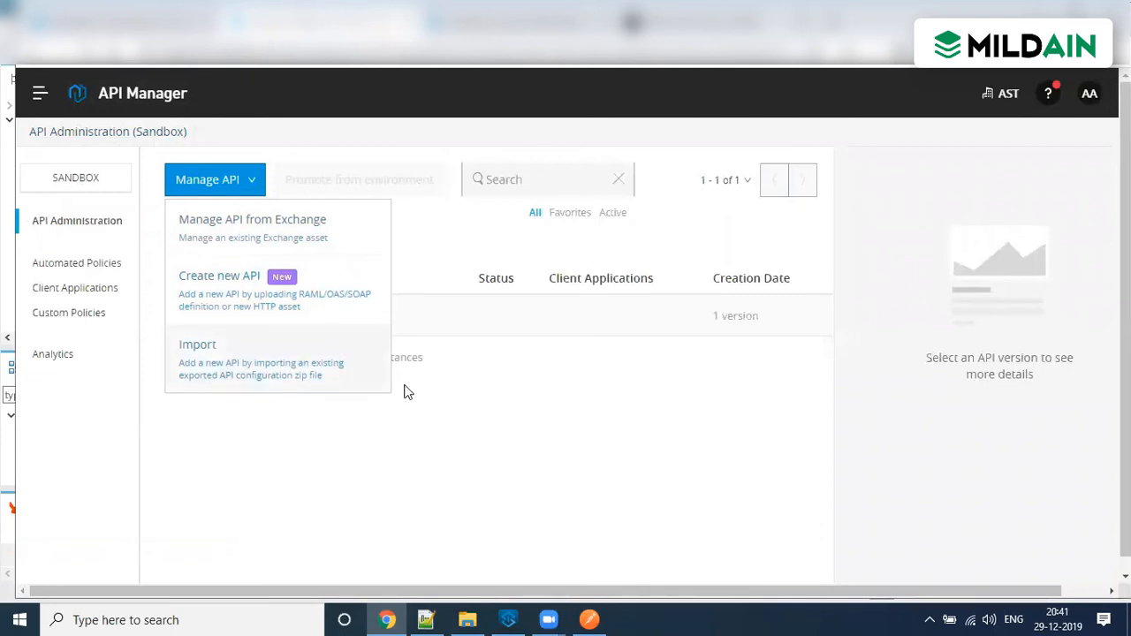
{"action": "left_click", "coordinate": [488, 393]}
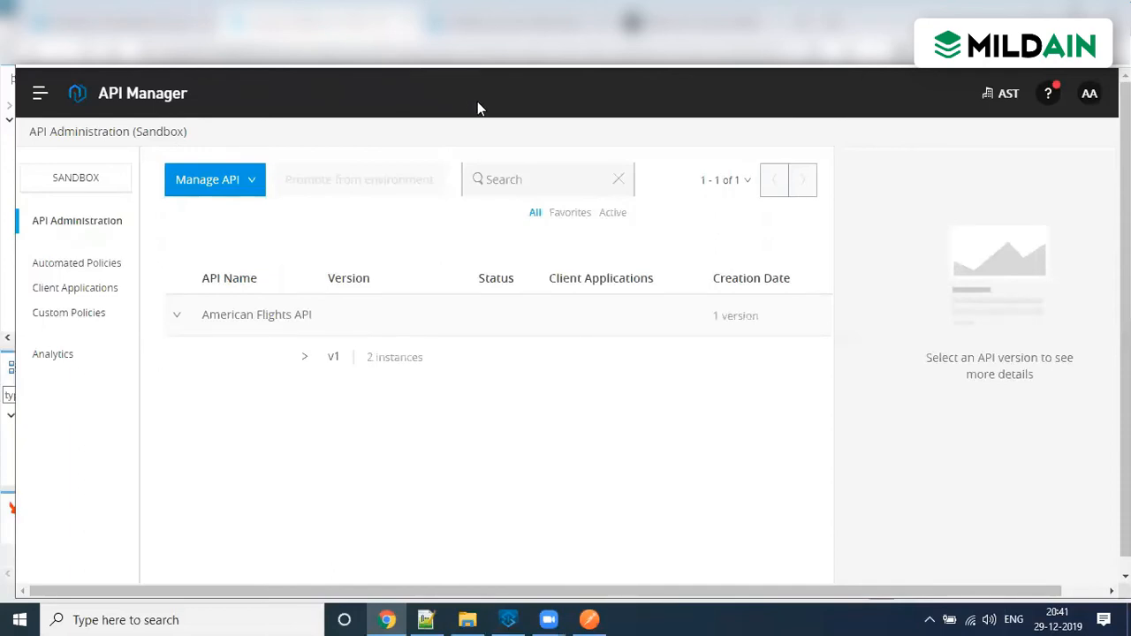
{"action": "left_click", "coordinate": [249, 193]}
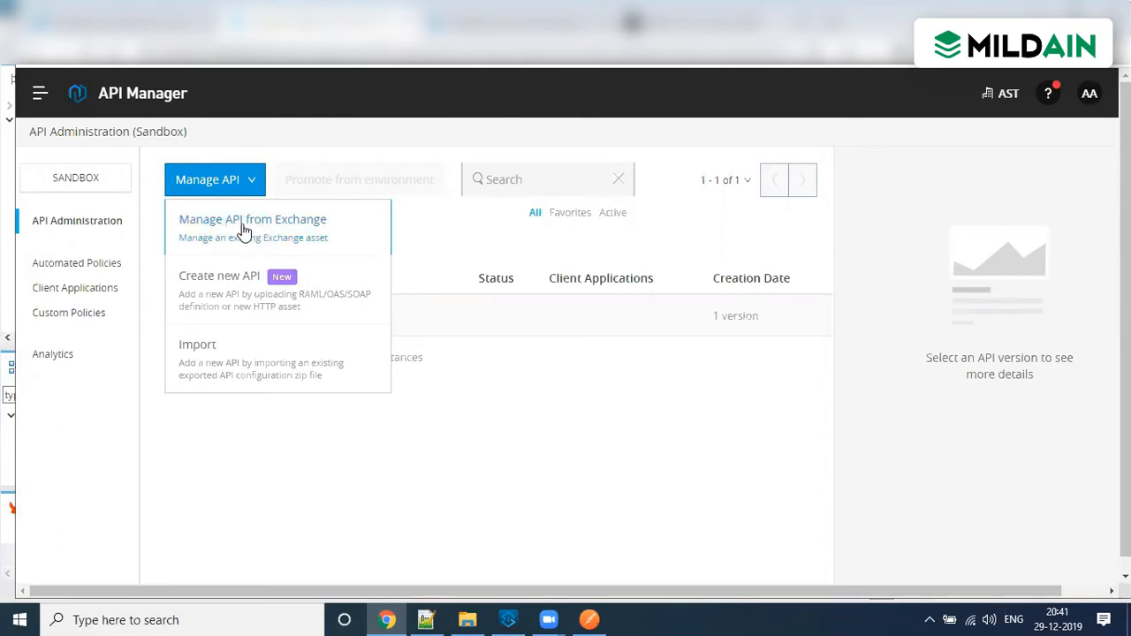
{"action": "left_click", "coordinate": [253, 232]}
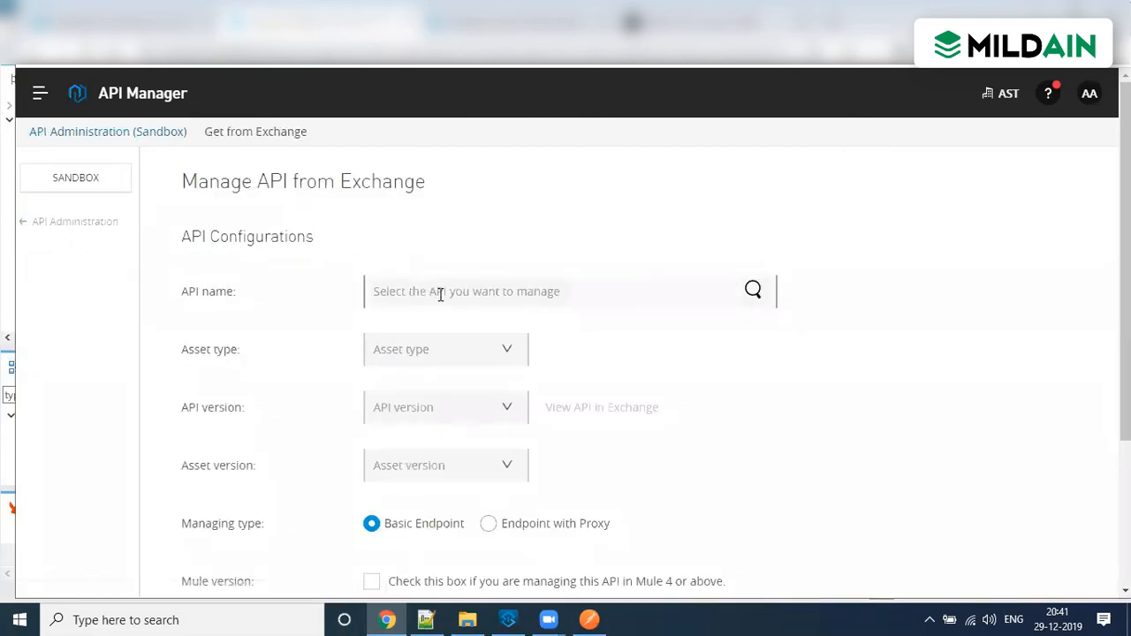
{"action": "type", "text": "Am"}
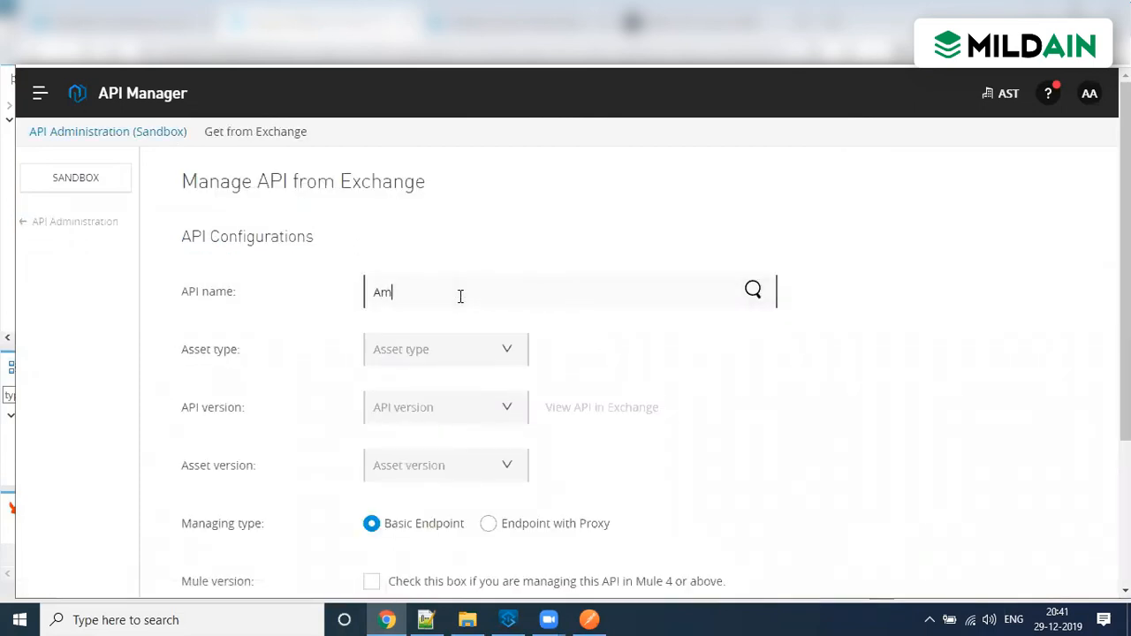
{"action": "key", "text": "BackSpace"}
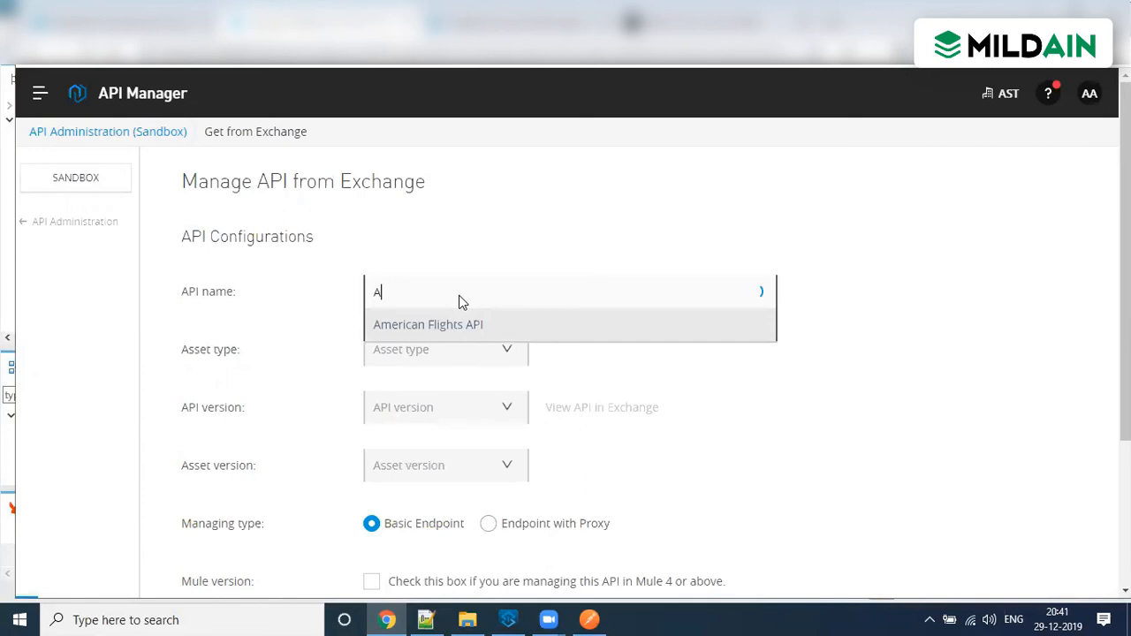
{"action": "type", "text": "m"}
{"action": "left_click", "coordinate": [448, 324]}
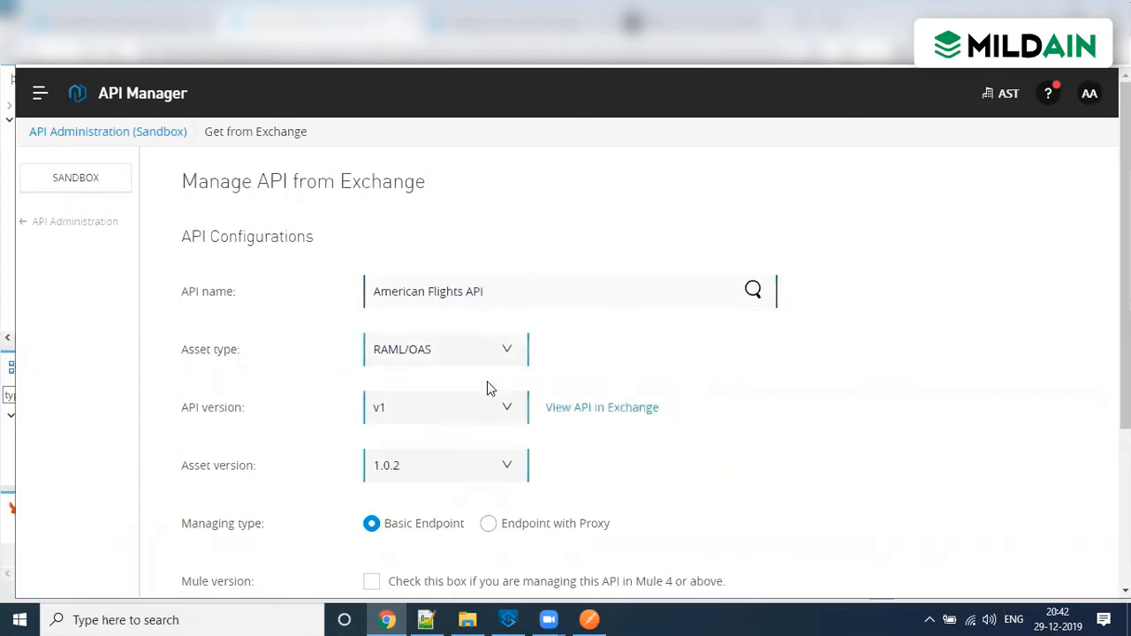
Step: Check the available asset versions and set the managing type to Endpoint with Proxy
{"action": "scroll", "coordinate": [487, 382], "scroll_direction": "down", "scroll_amount": 1}
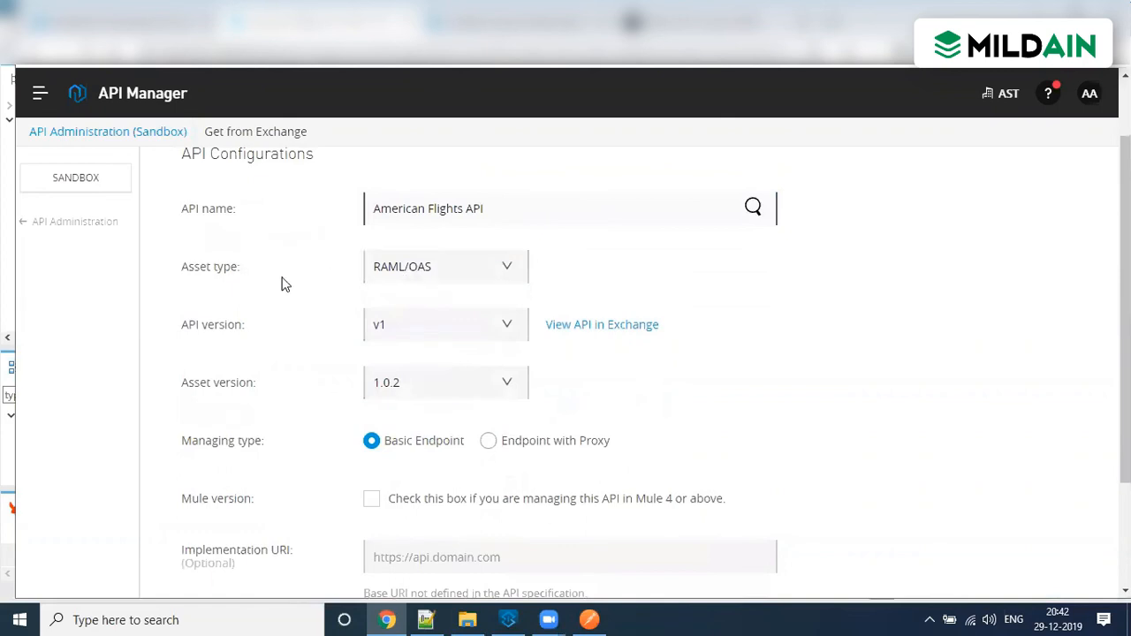
{"action": "left_click", "coordinate": [488, 397]}
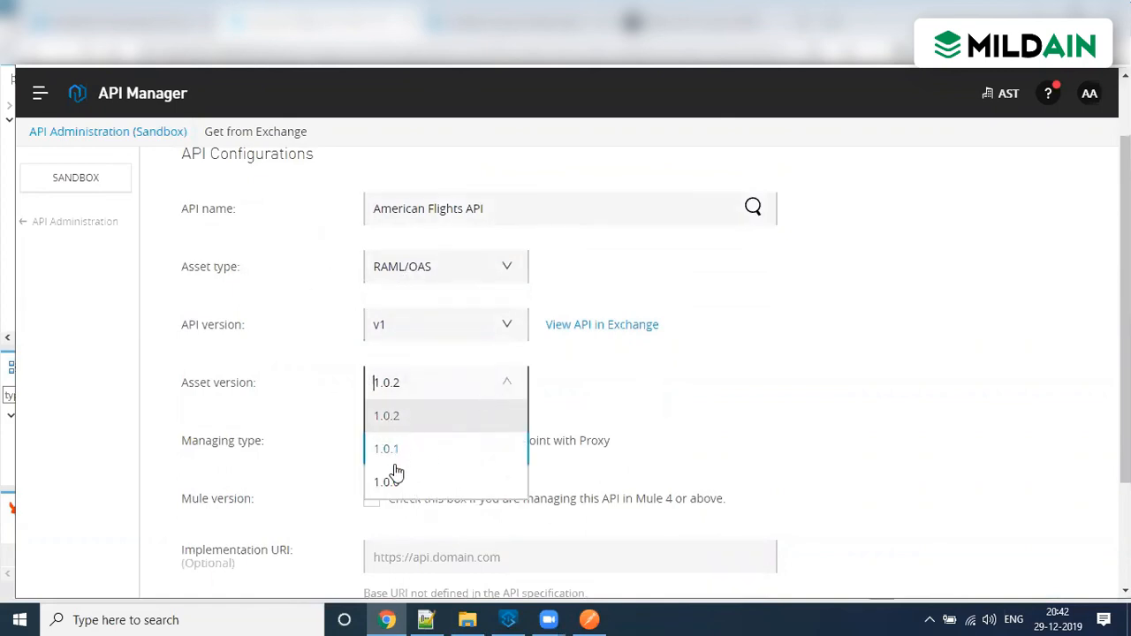
{"action": "left_click", "coordinate": [251, 407]}
{"action": "scroll", "coordinate": [265, 414], "scroll_direction": "down", "scroll_amount": 1}
{"action": "scroll", "coordinate": [265, 424], "scroll_direction": "down", "scroll_amount": 1}
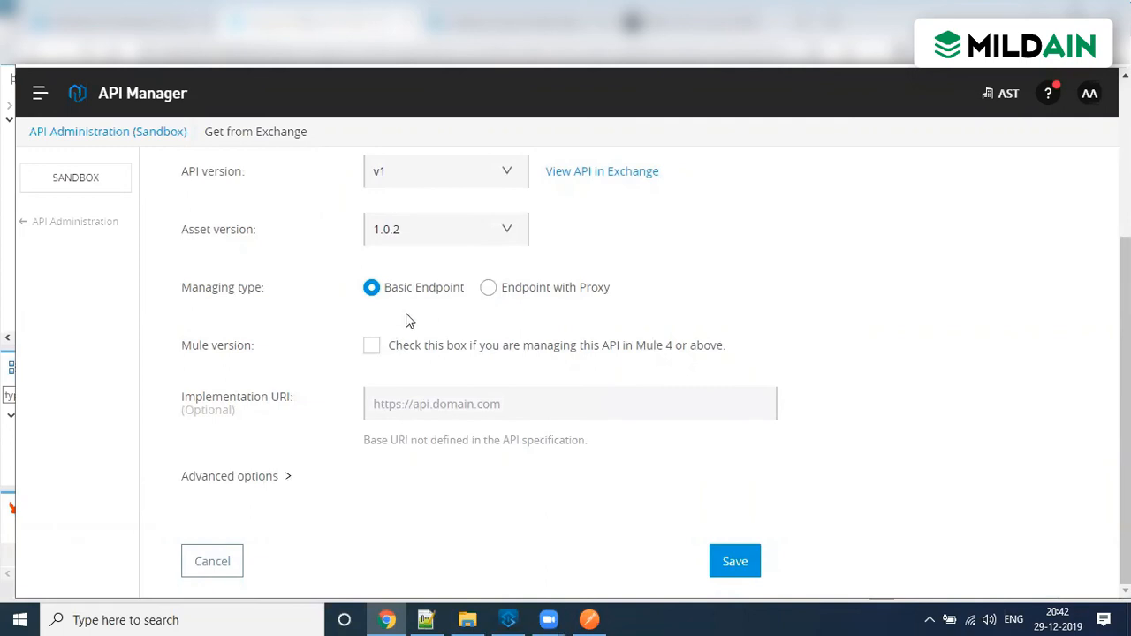
{"action": "left_click", "coordinate": [489, 288]}
{"action": "left_click_drag", "start_coordinate": [648, 294], "coordinate": [334, 297]}
{"action": "left_click", "coordinate": [334, 297]}
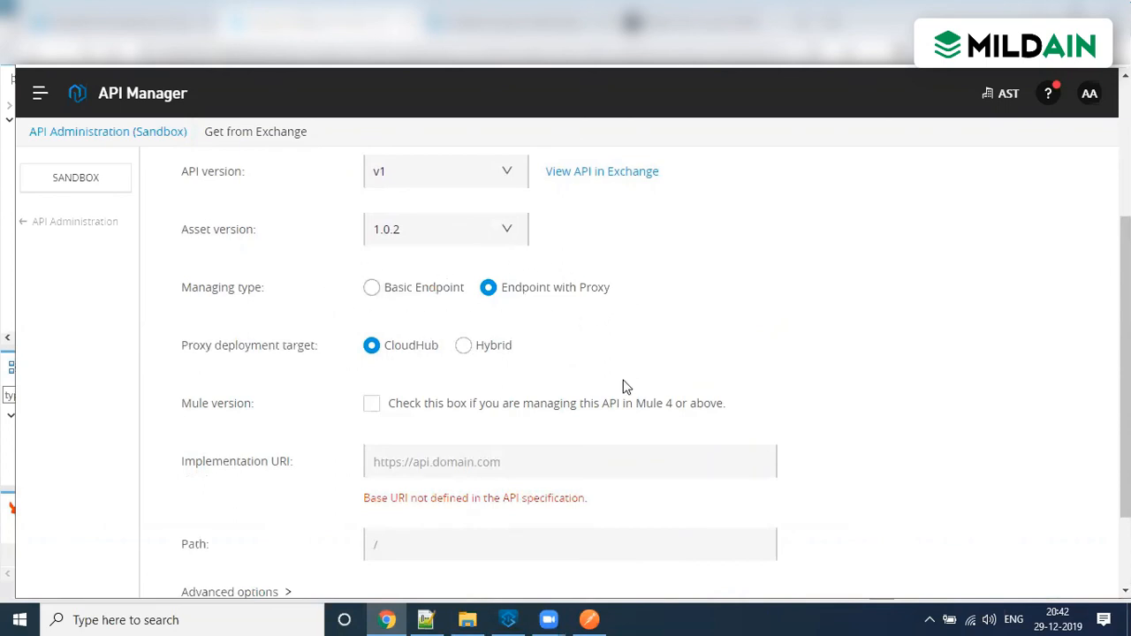
{"action": "scroll", "coordinate": [542, 392], "scroll_direction": "up", "scroll_amount": 3}
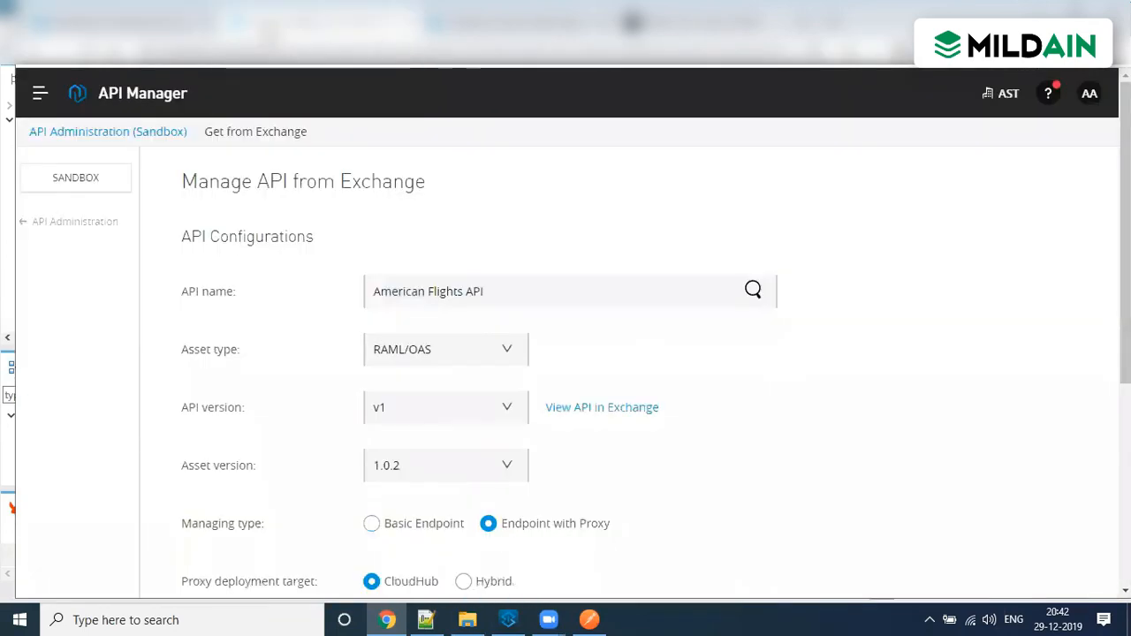
Step: Leave the Exchange form for the Anypoint Platform home page and open the platform navigation
{"action": "left_click", "coordinate": [39, 94]}
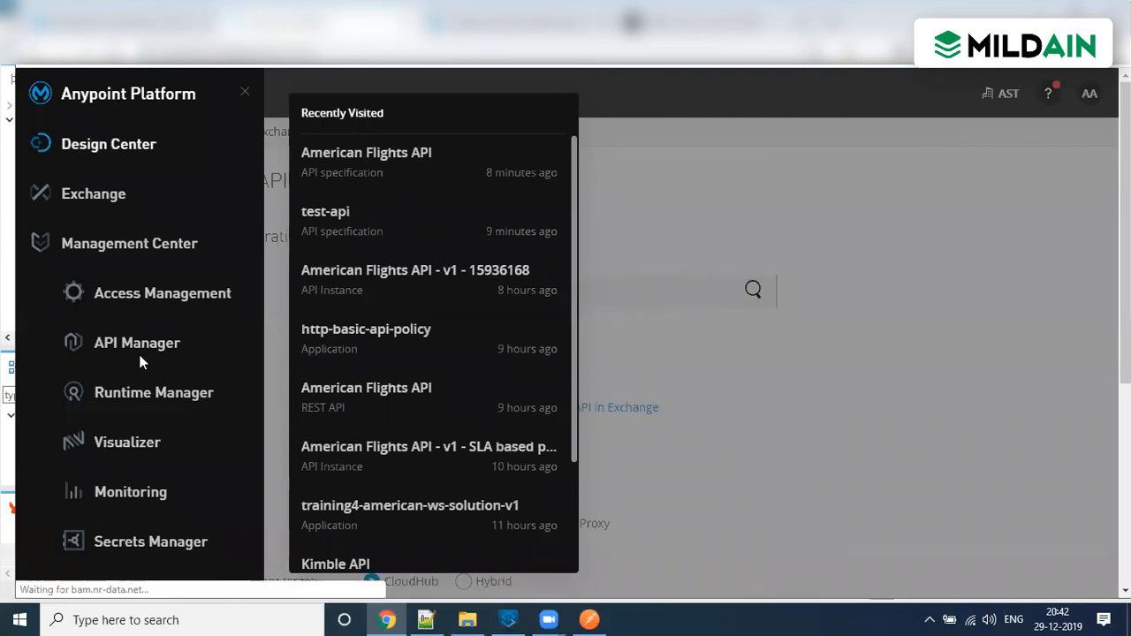
{"action": "left_click", "coordinate": [139, 357]}
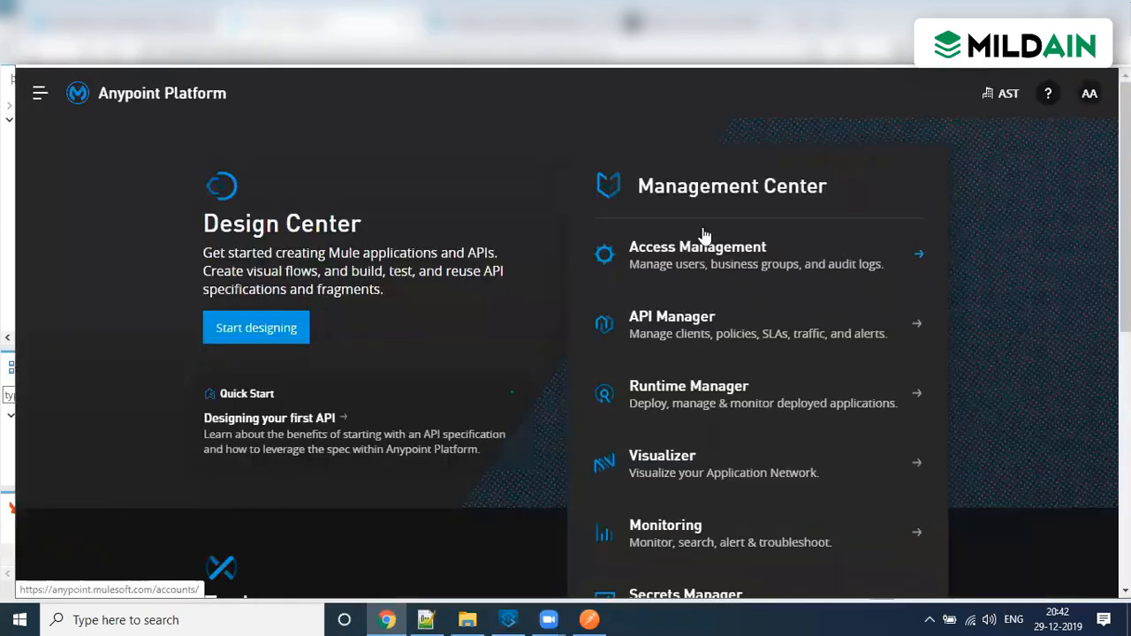
{"action": "left_click", "coordinate": [37, 94]}
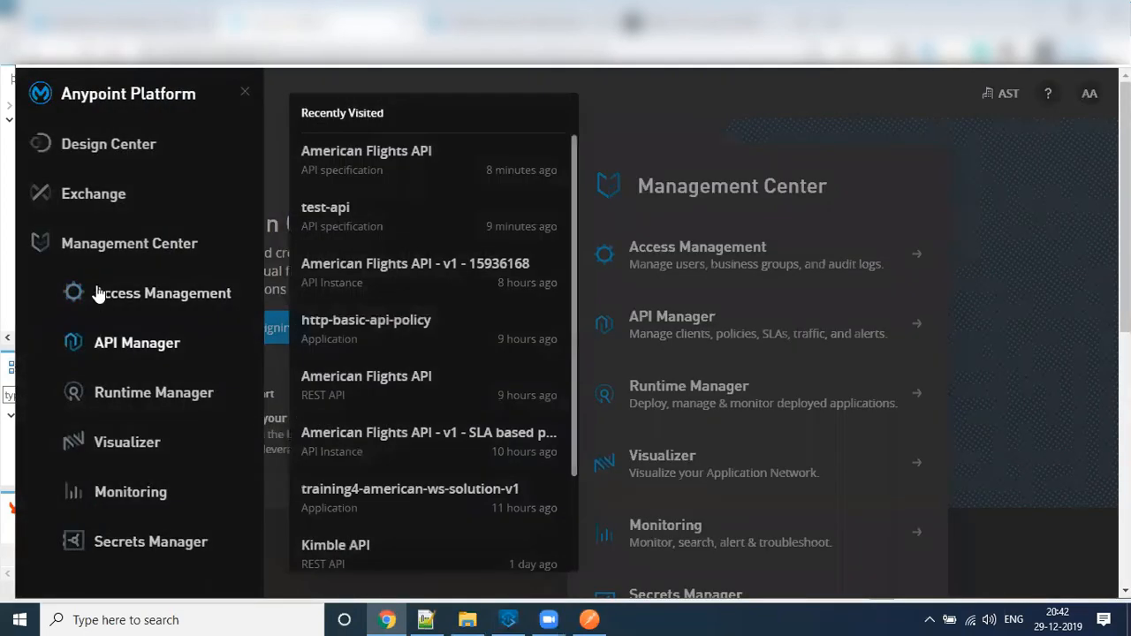